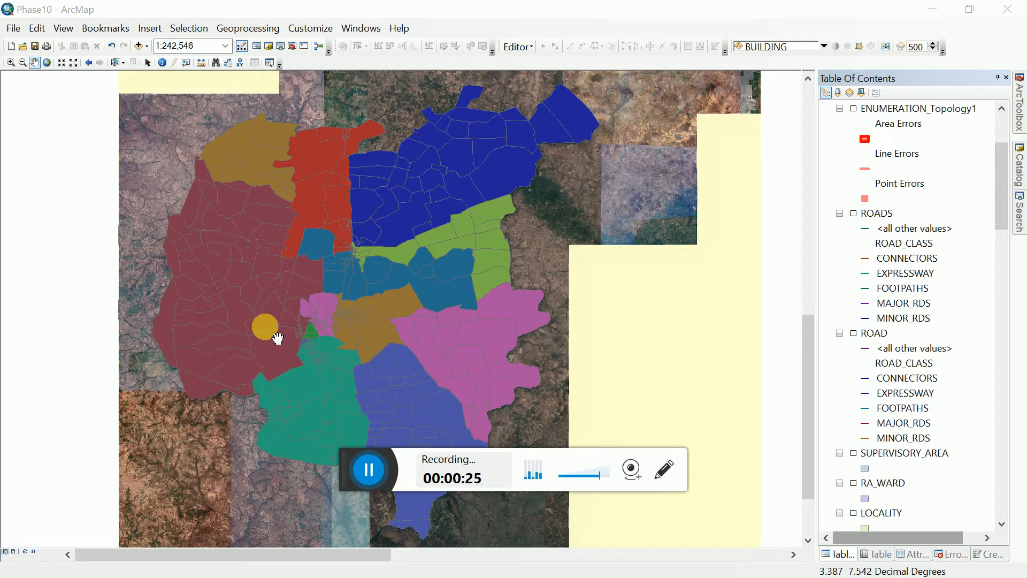
Step: Start a Dissolve with the ENUMERATION_AREA_Merge6 layer as the input features
left_click_drag(251, 292, 351, 298)
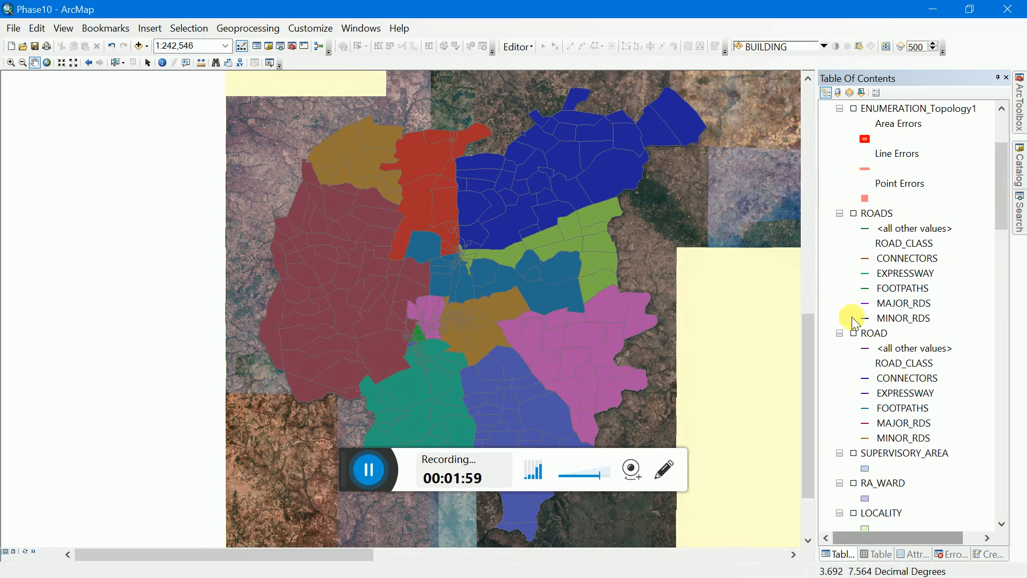
scroll(899, 374, "down", 5)
scroll(897, 370, "down", 3)
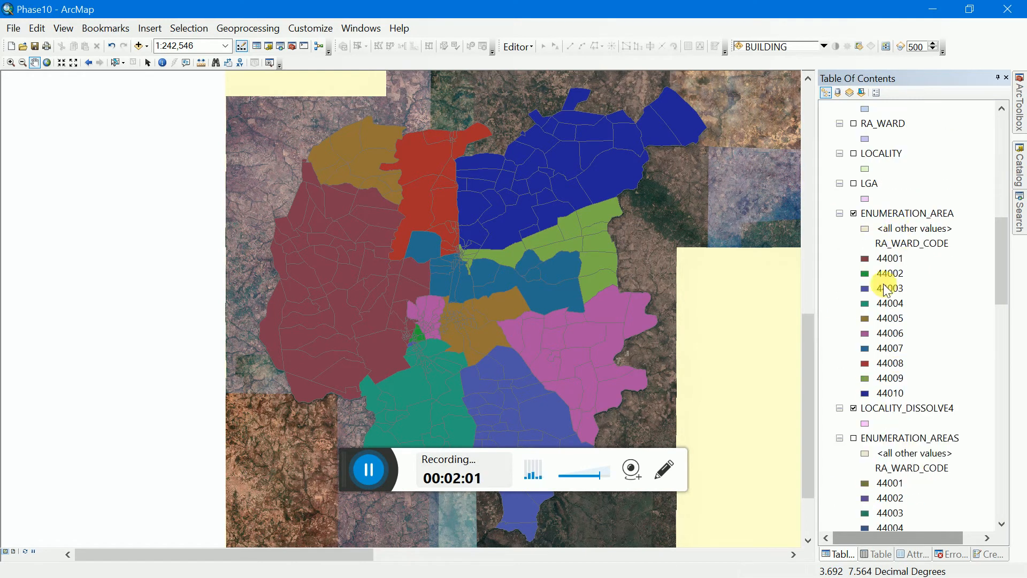
scroll(903, 333, "down", 3)
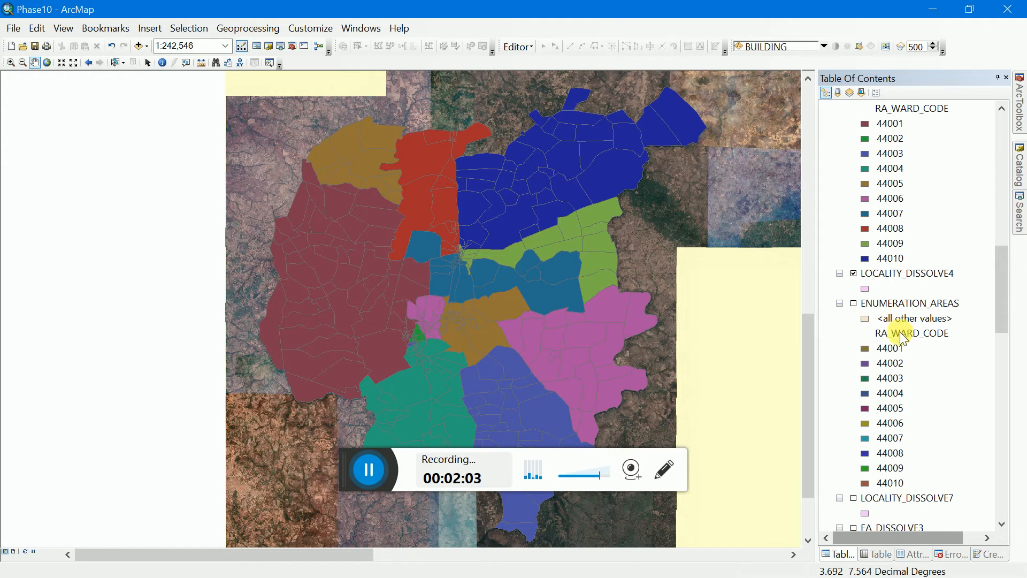
scroll(900, 382, "down", 8)
scroll(897, 378, "down", 2)
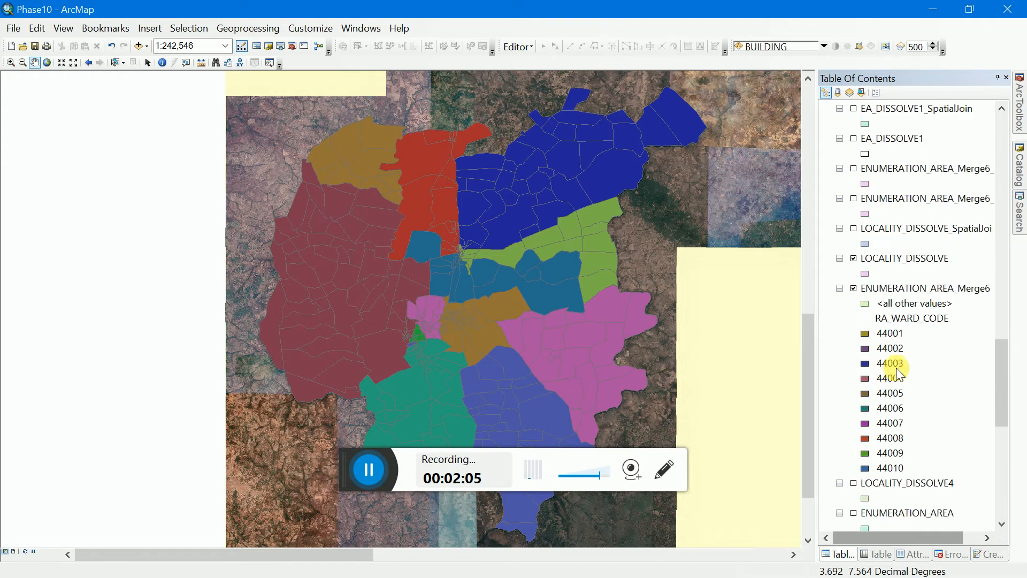
left_click(891, 290)
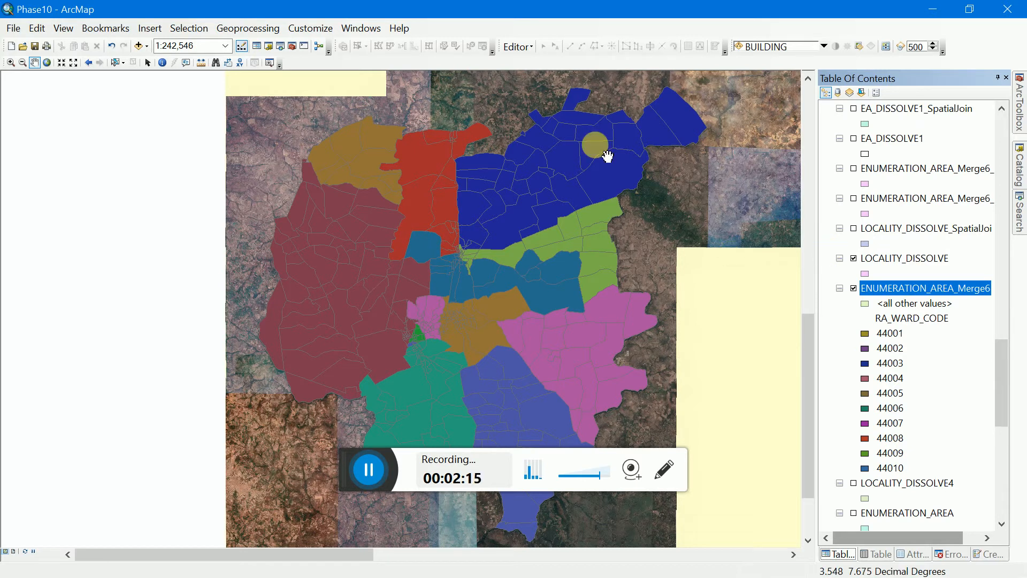
scroll(608, 156, "down", 2)
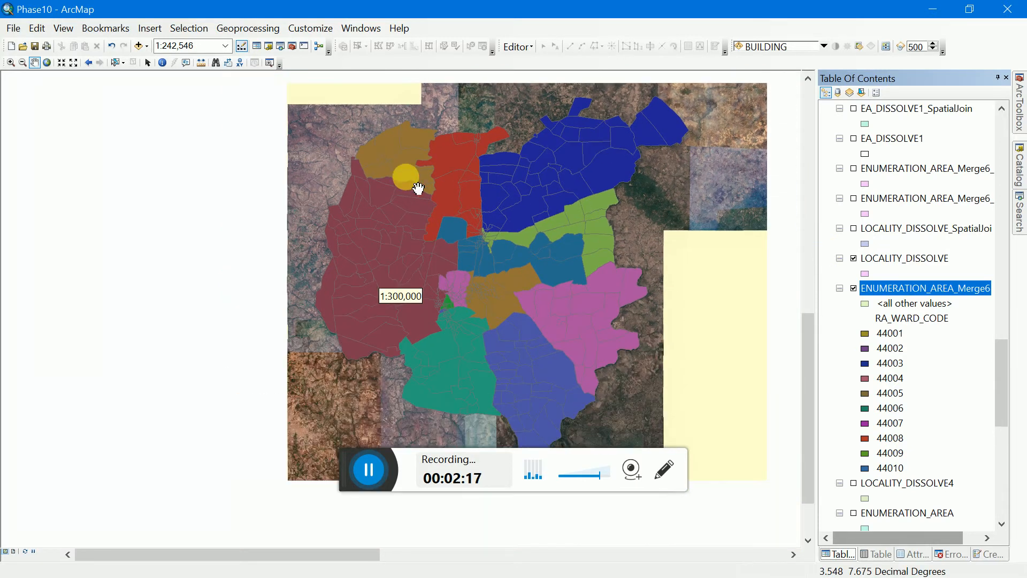
left_click(249, 28)
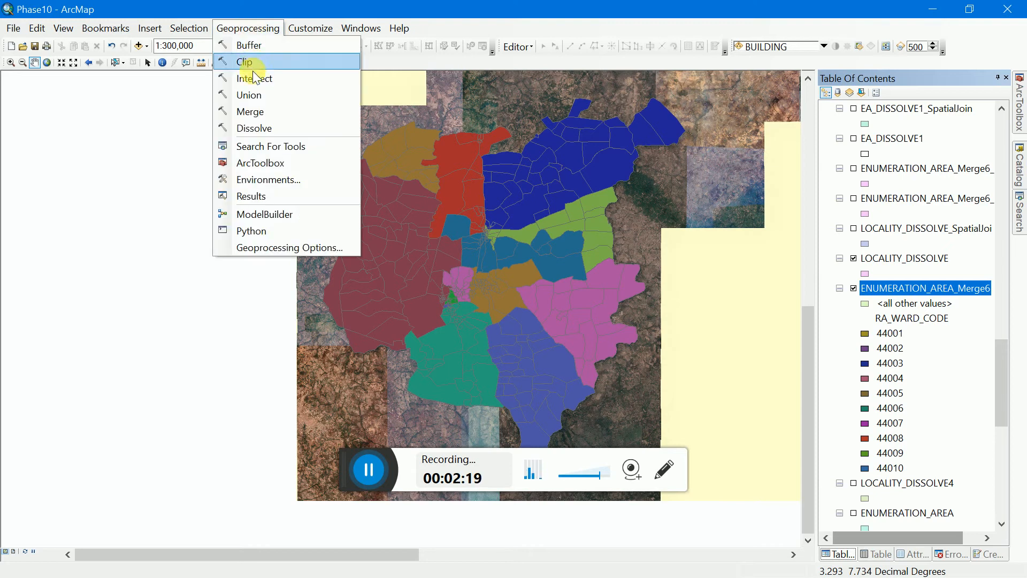
left_click(257, 129)
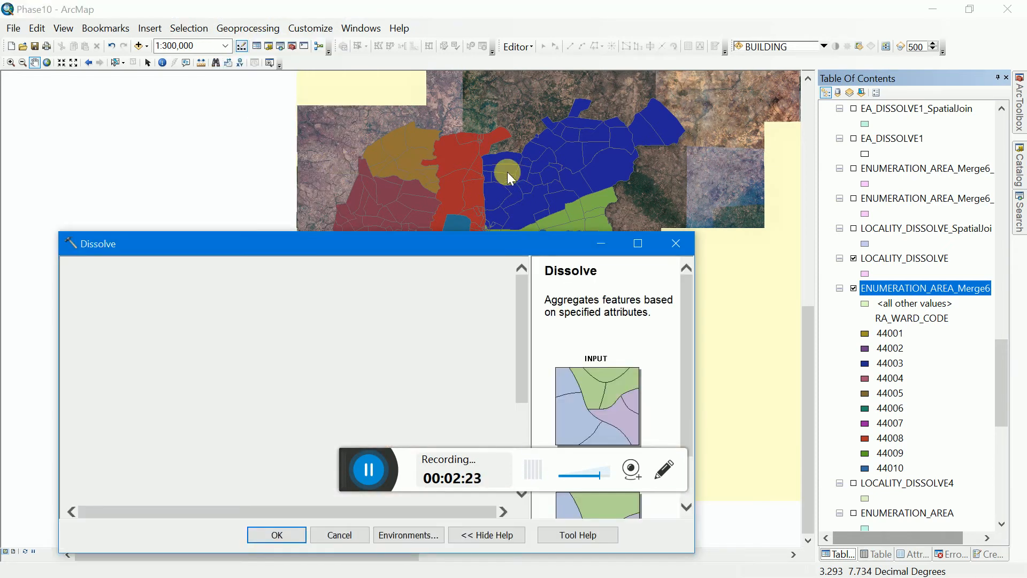
left_click_drag(426, 242, 478, 101)
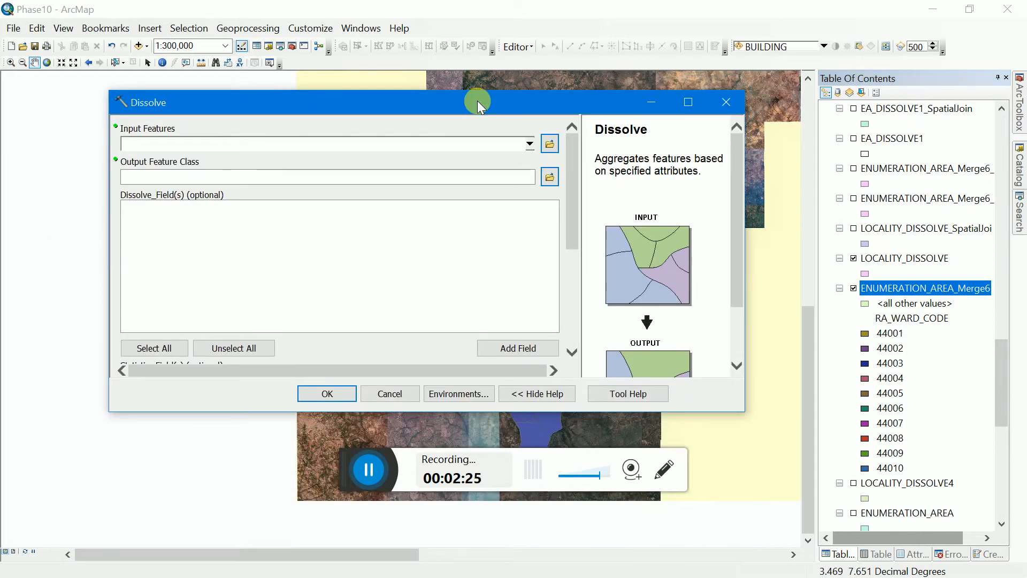
left_click_drag(899, 288, 460, 155)
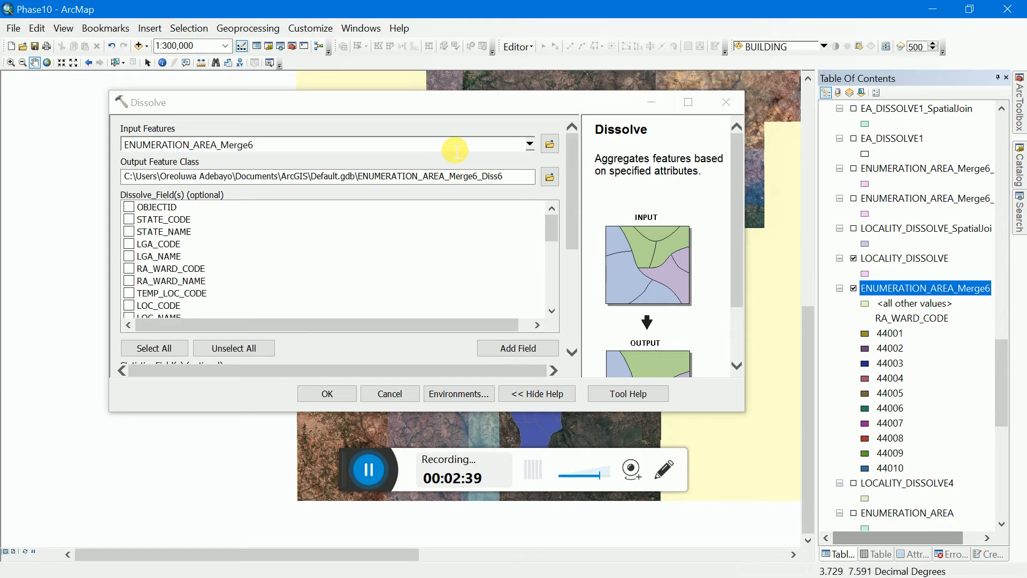
Step: Browse for the Dissolve output location and open Merge.gdb in the home folder
left_click(550, 177)
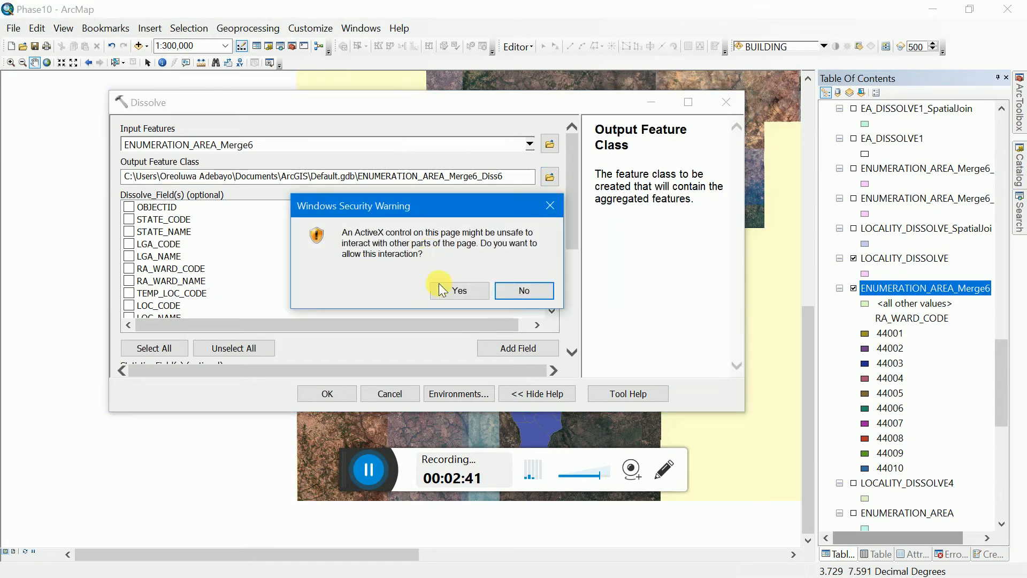
left_click(443, 291)
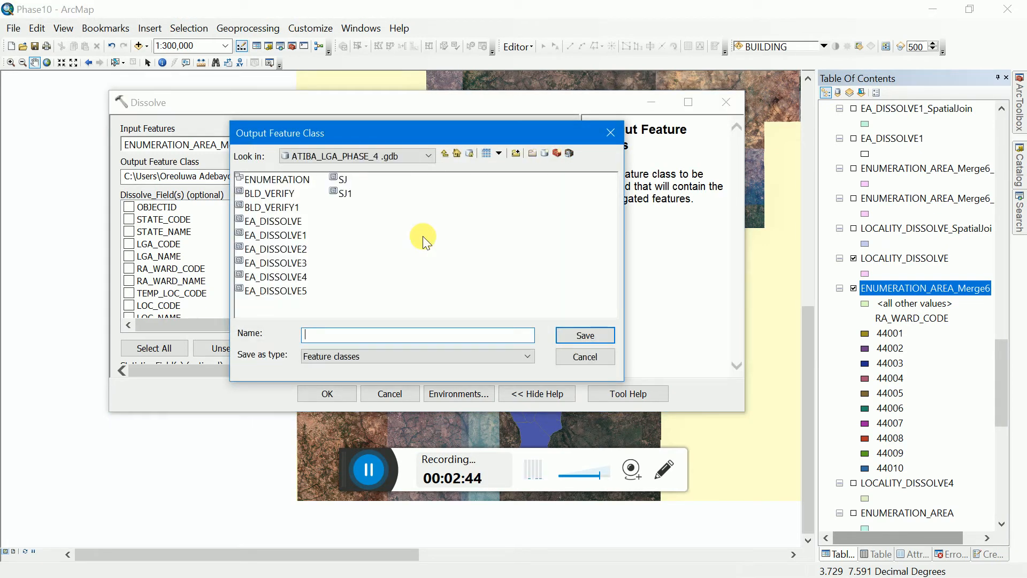
left_click(443, 155)
left_click(443, 155)
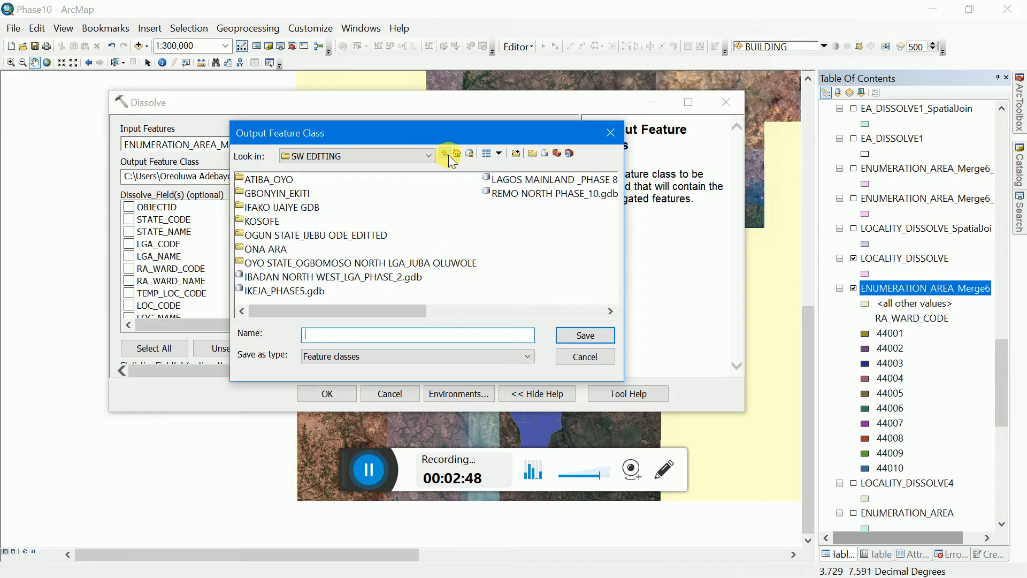
left_click(456, 154)
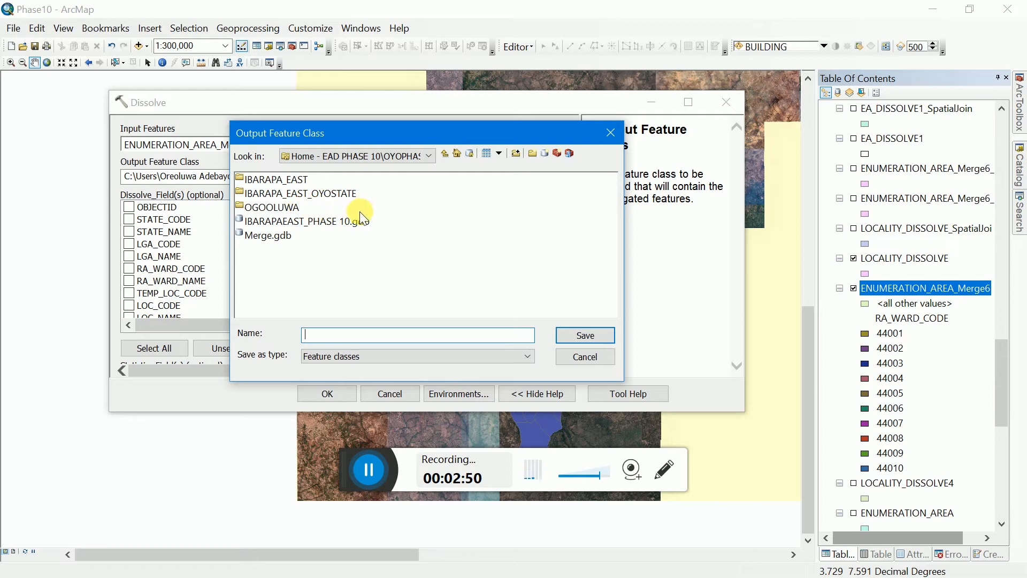
double_click(284, 236)
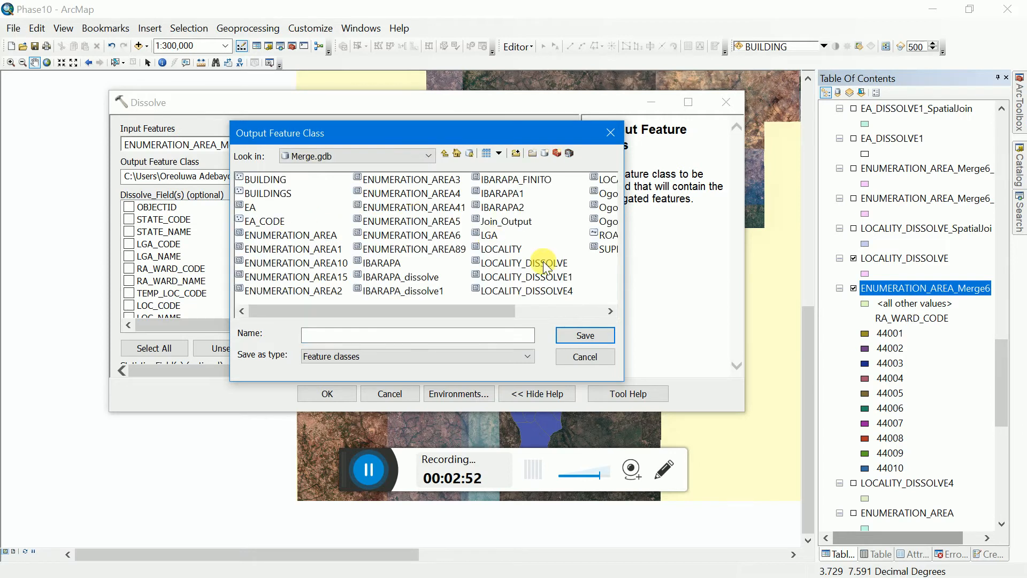
Step: Save the output feature class in Merge.gdb under the name LOCALITY_DISSOLVE3
mouse_move(499, 313)
left_mouse_down()
mouse_move(604, 315)
mouse_move(518, 312)
left_mouse_up()
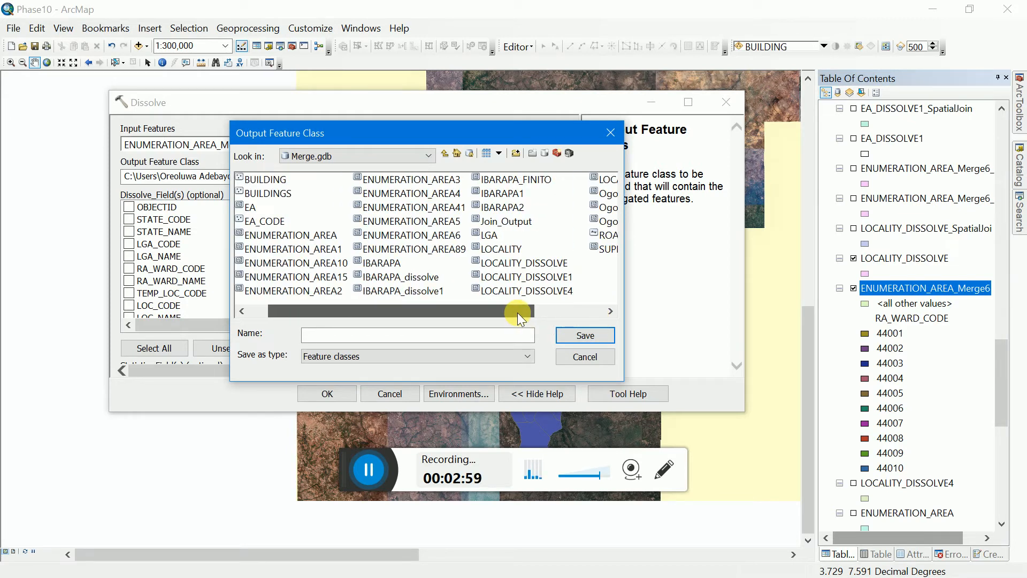
left_click_drag(515, 312, 514, 308)
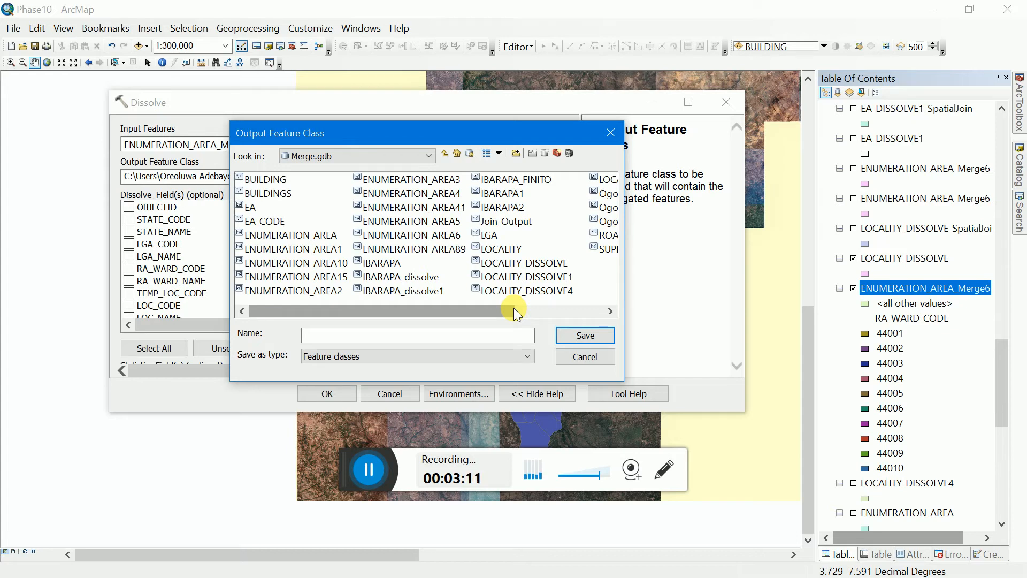
left_click(440, 335)
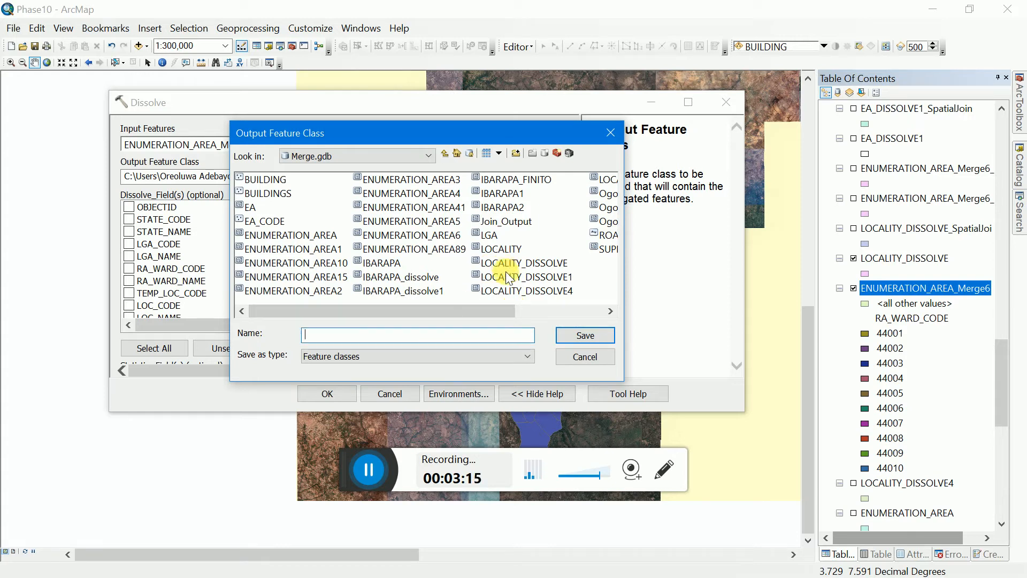
left_click(610, 312)
left_click(503, 180)
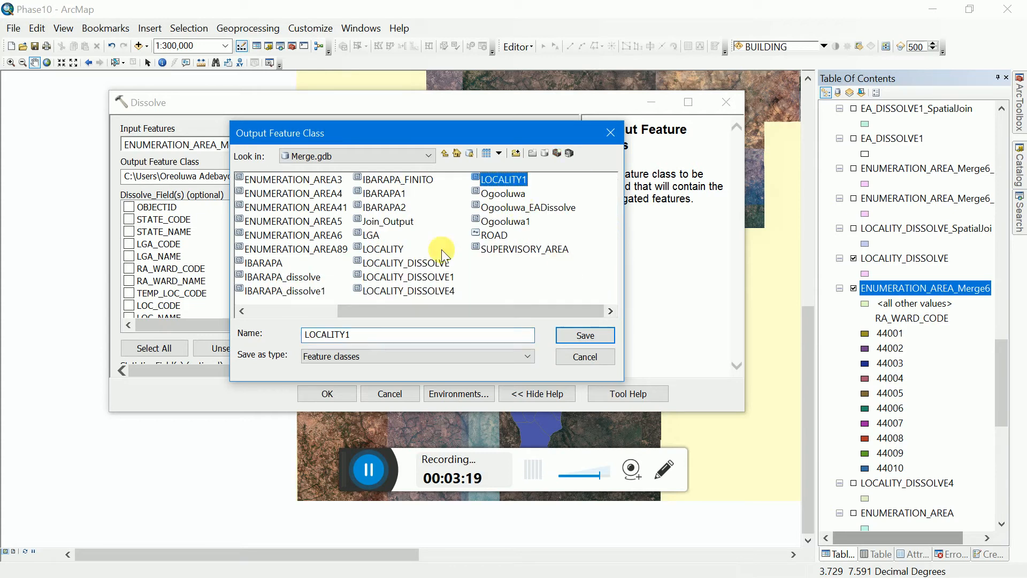
left_click(422, 292)
left_click(423, 335)
key("BackSpace")
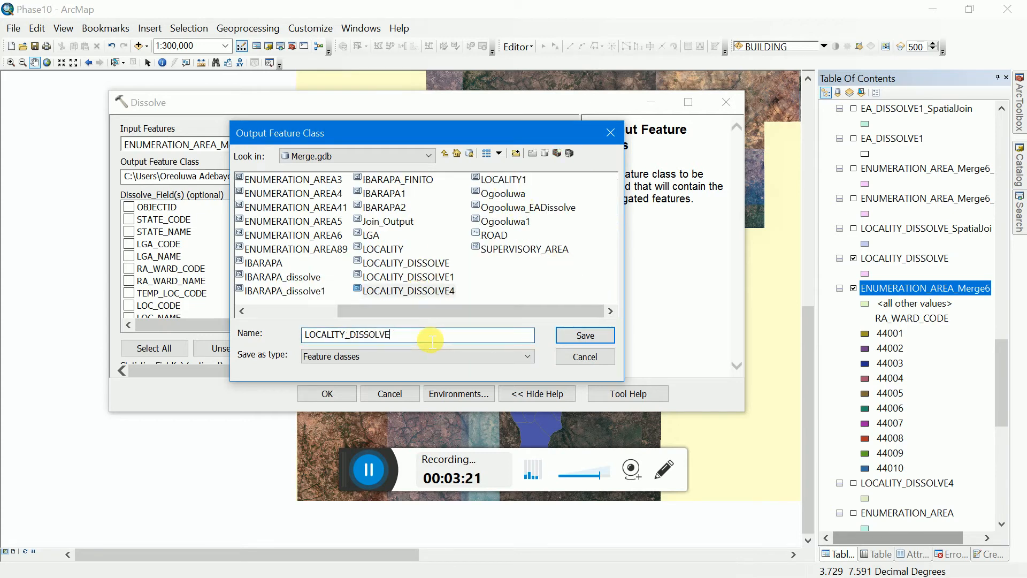
type("3")
key("Return")
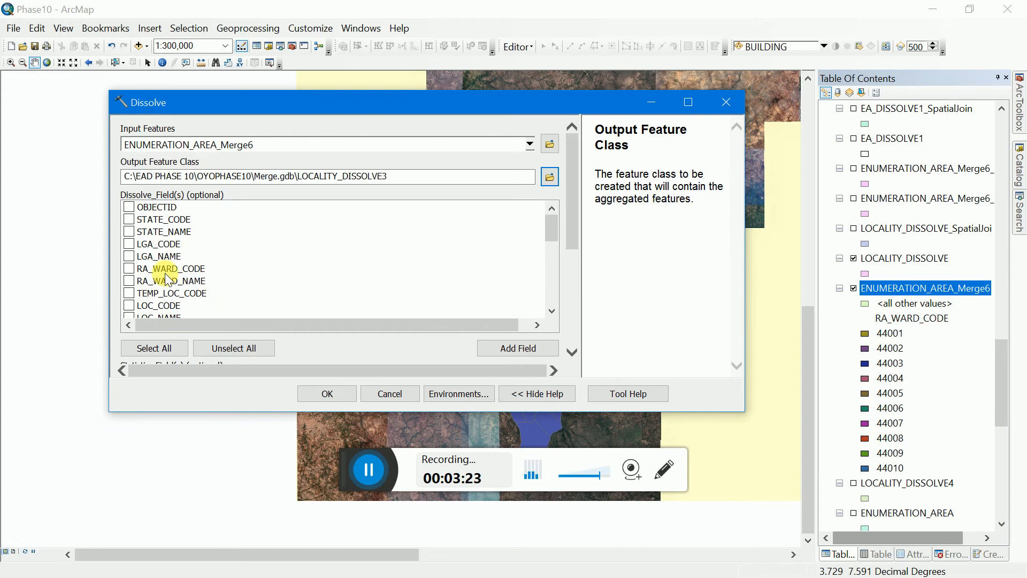
Step: Choose LOC_NAME as the dissolve field and run the Dissolve
scroll(159, 273, "down", 1)
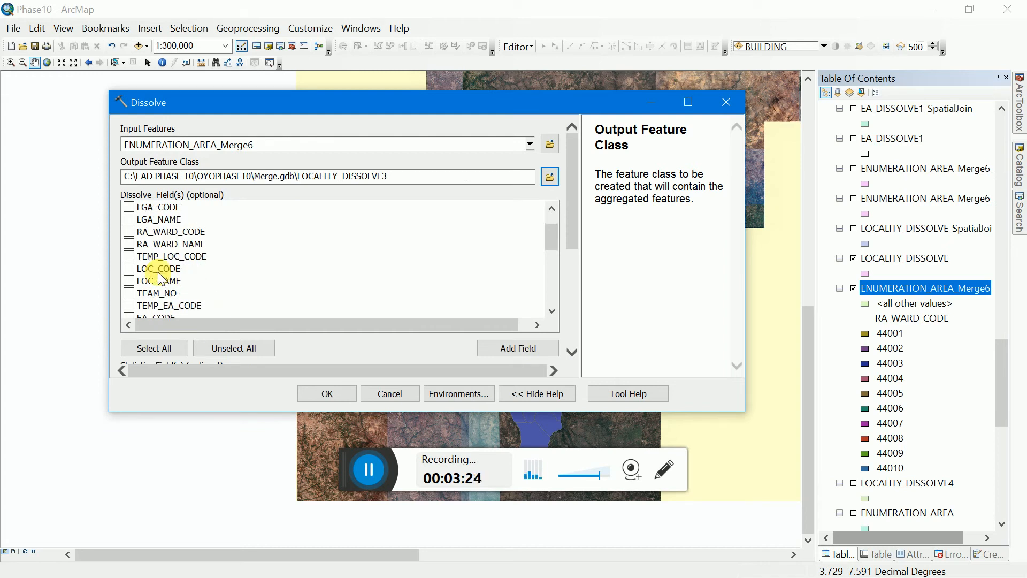
left_click(129, 280)
left_click(310, 394)
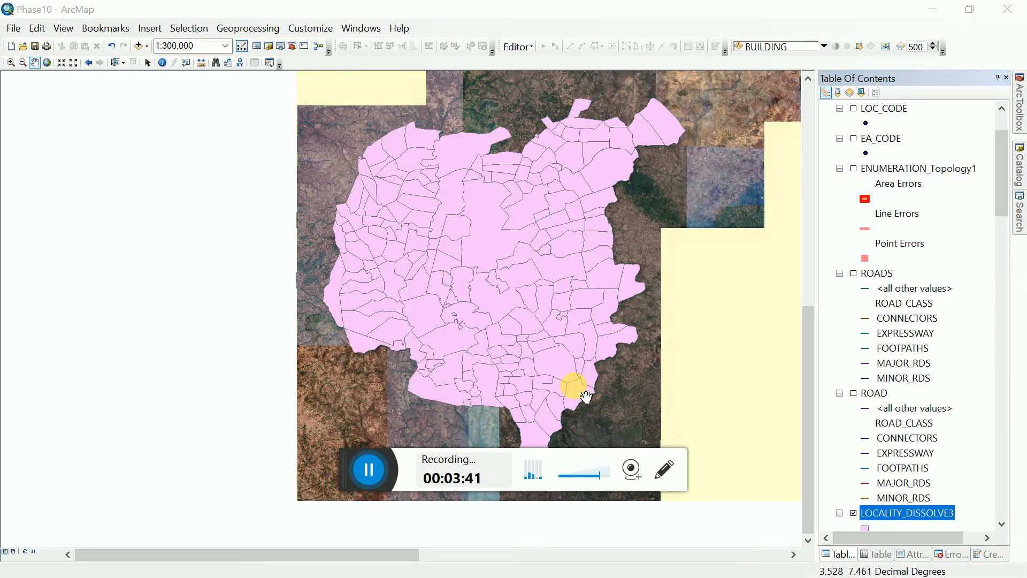
Step: Open the attribute table of LOCALITY_DISSOLVE3 and look through the locality names in the LOC_NAME column
right_click(904, 515)
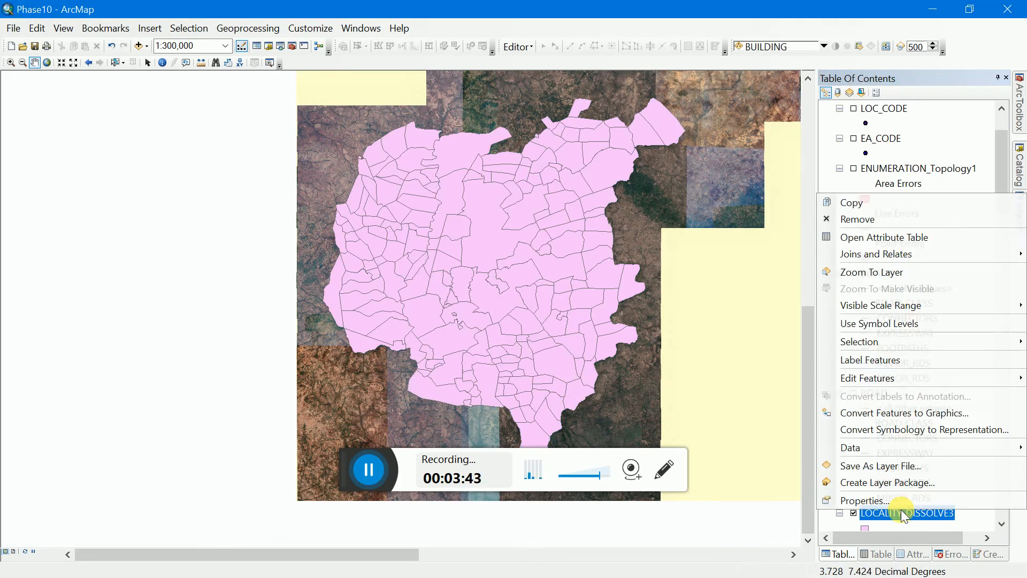
left_click(882, 237)
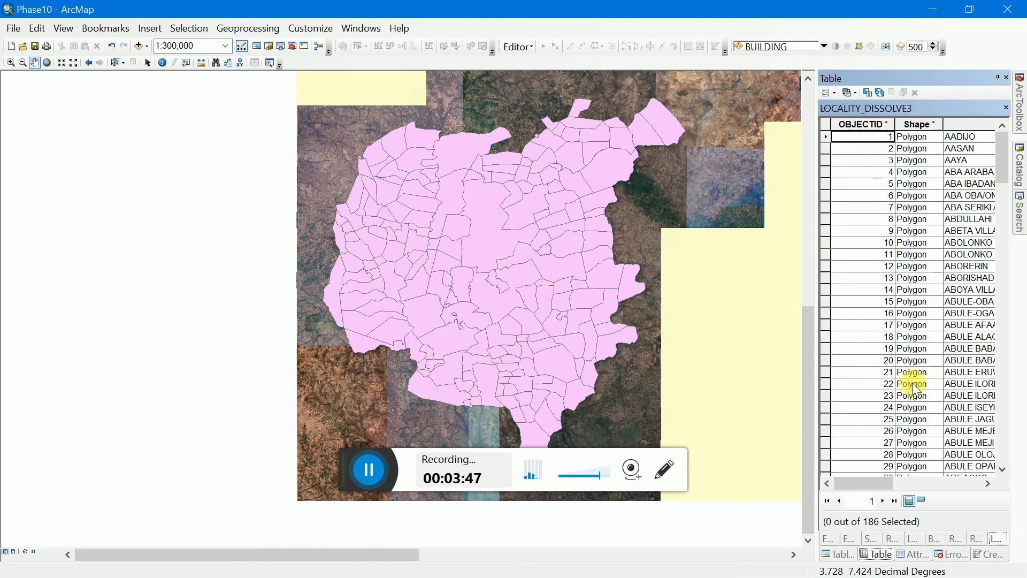
left_click_drag(865, 482, 888, 482)
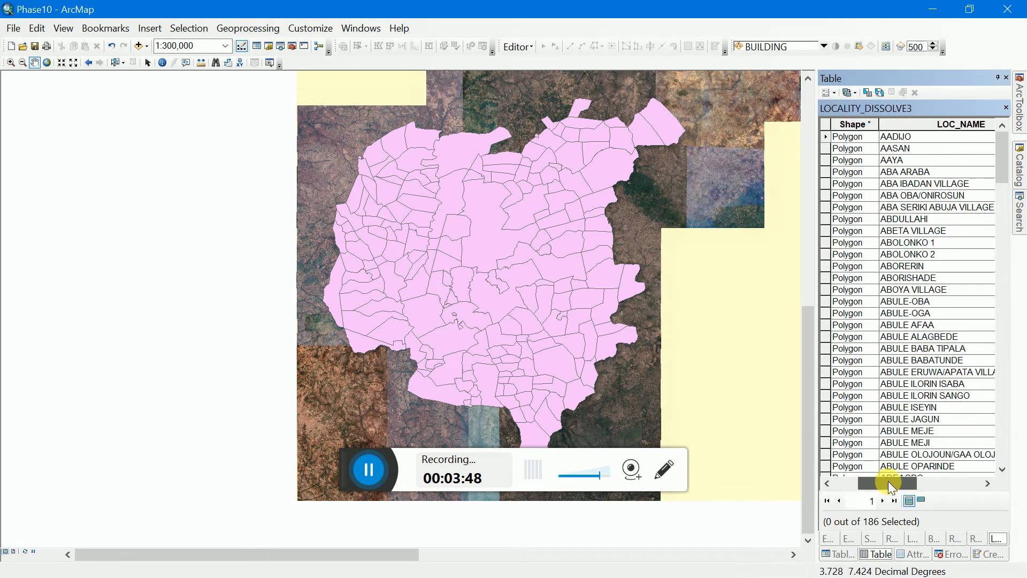
scroll(891, 406, "down", 15)
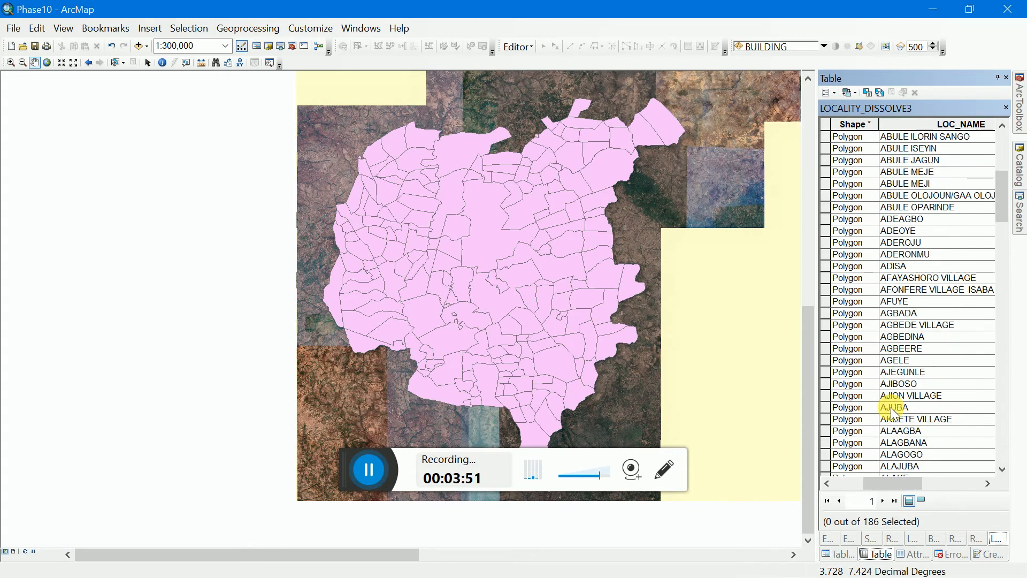
scroll(891, 407, "down", 20)
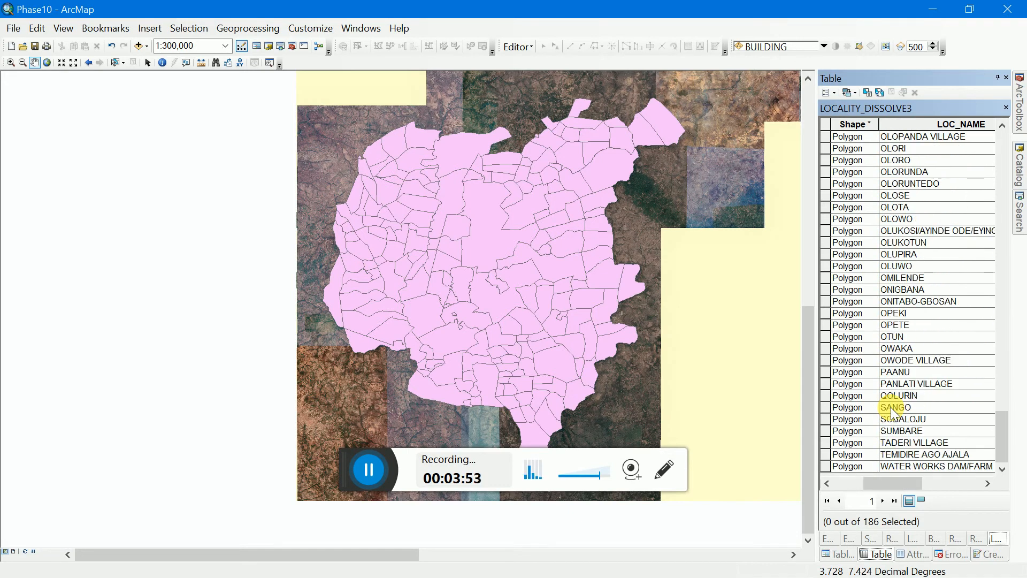
scroll(891, 406, "up", 20)
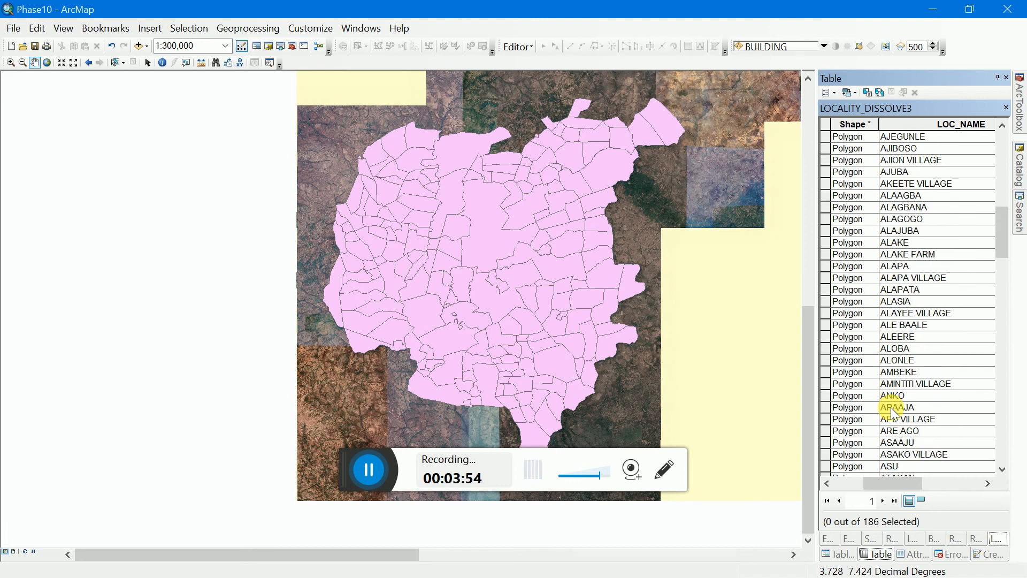
scroll(890, 406, "down", 15)
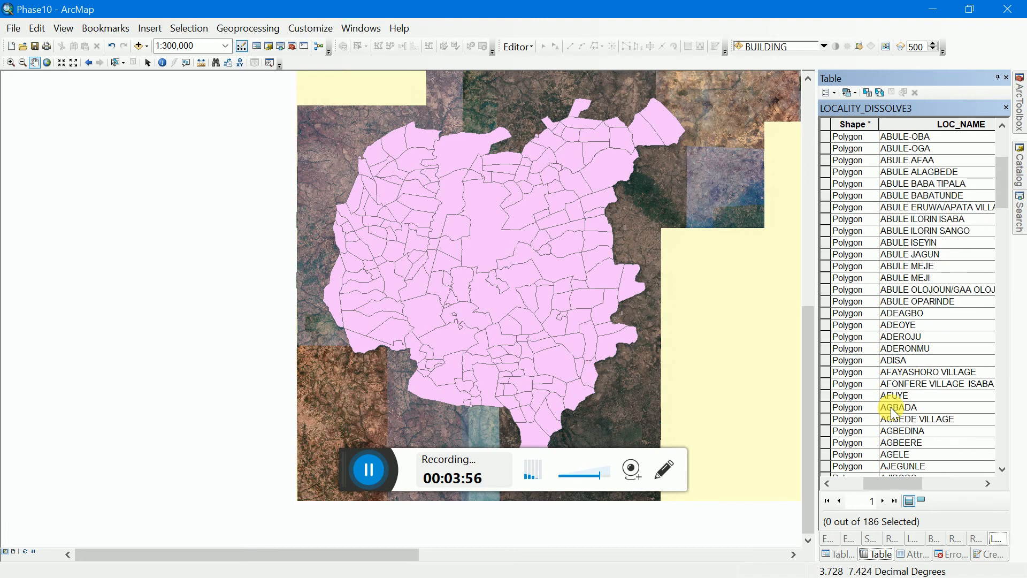
scroll(891, 406, "down", 1)
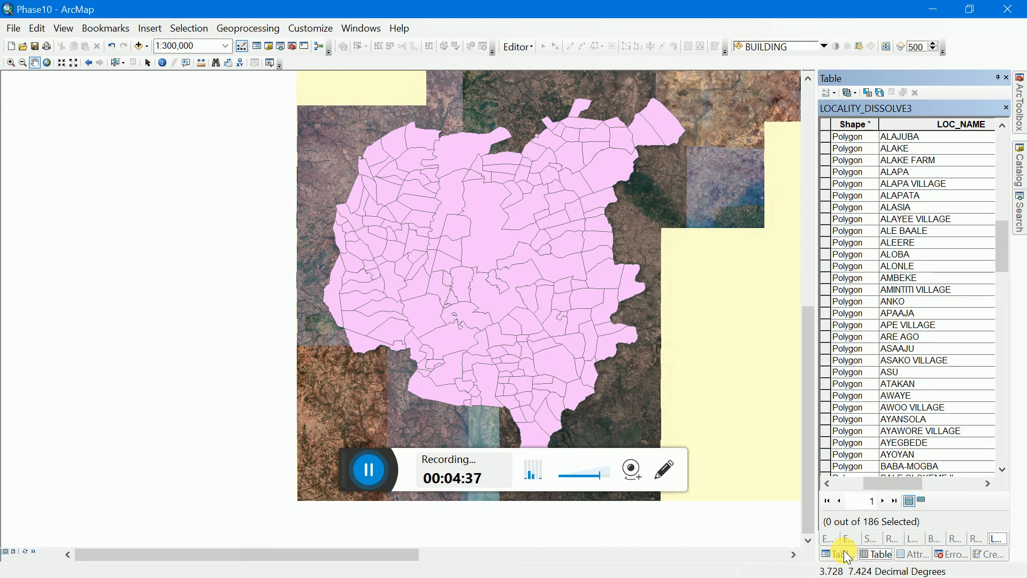
Step: Add a Short Integer field named LOCALITY_TYPE to the LOCALITY_DISSOLVE3 attribute table
left_click(833, 91)
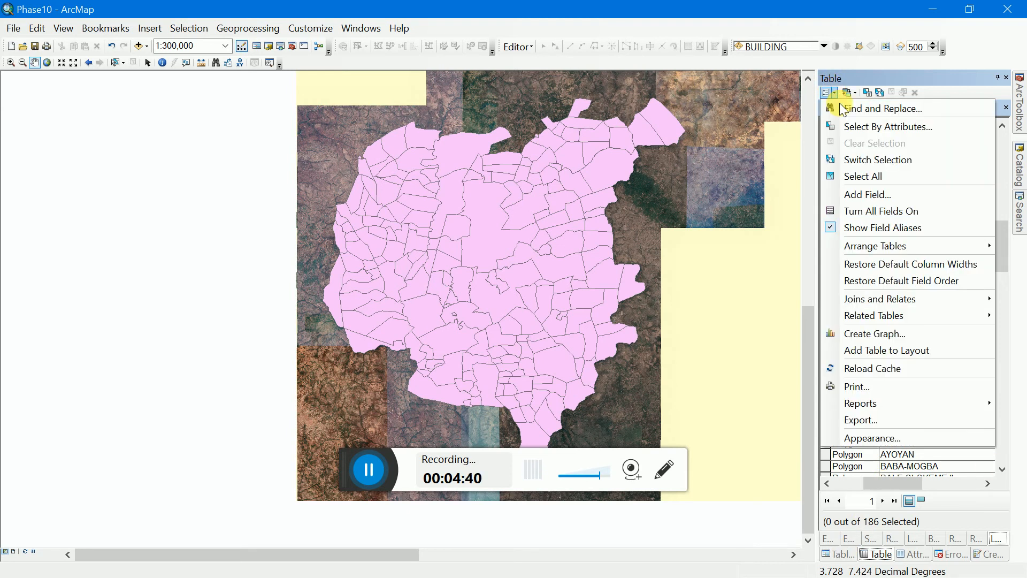
left_click(853, 195)
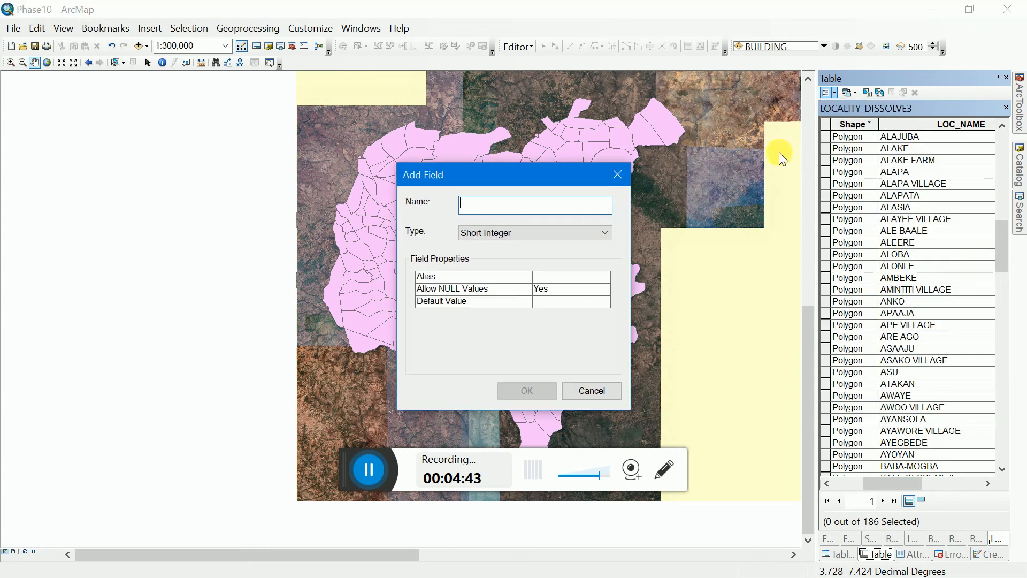
left_click(519, 215)
type("loca;l")
key("BackSpace")
key("BackSpace")
key("BackSpace")
key("BackSpace")
key("BackSpace")
key("BackSpace")
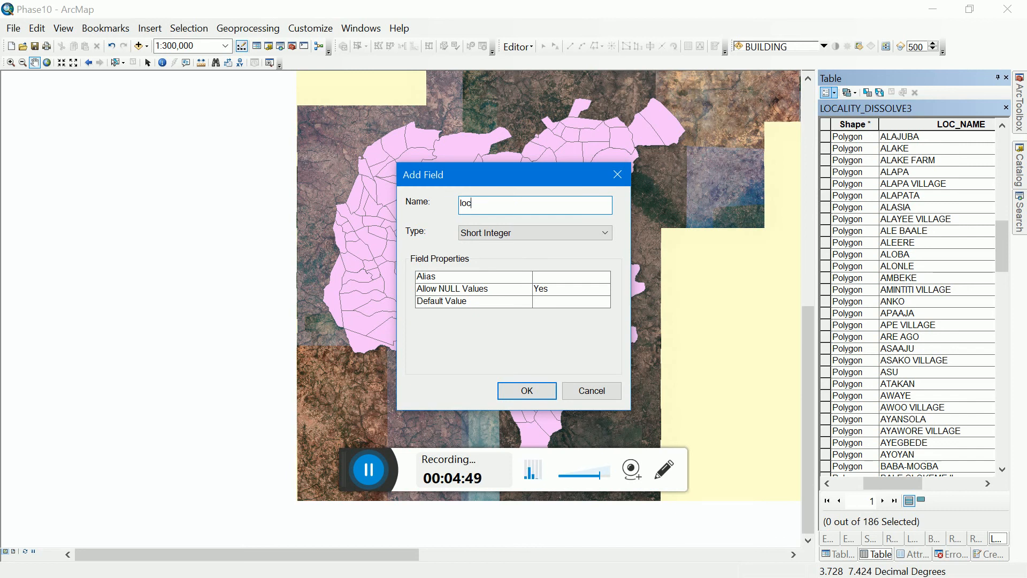
type("lo")
key("BackSpace")
key("BackSpace")
type("LOCALITY")
type("_TYPR")
key("BackSpace")
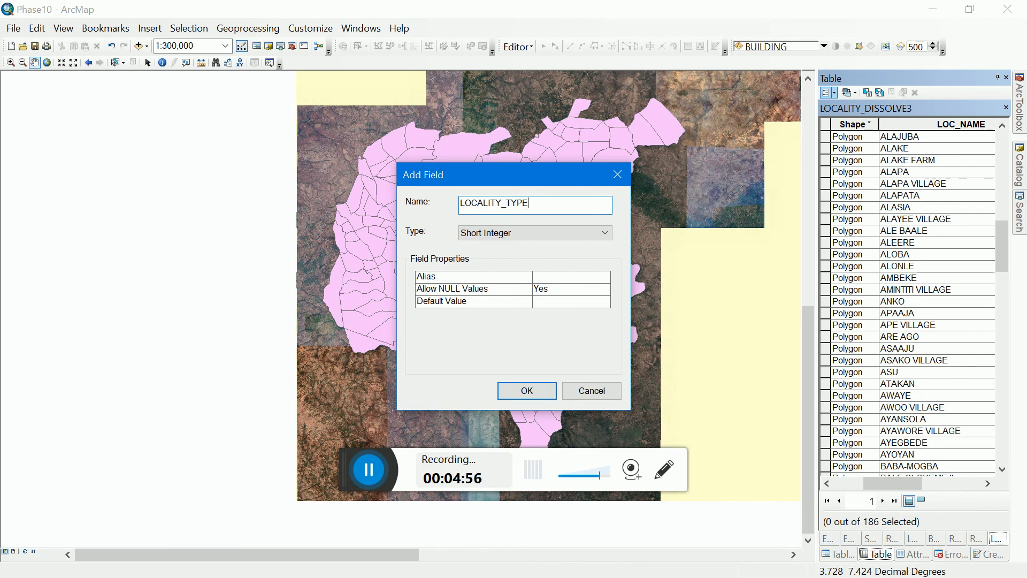
key("Return")
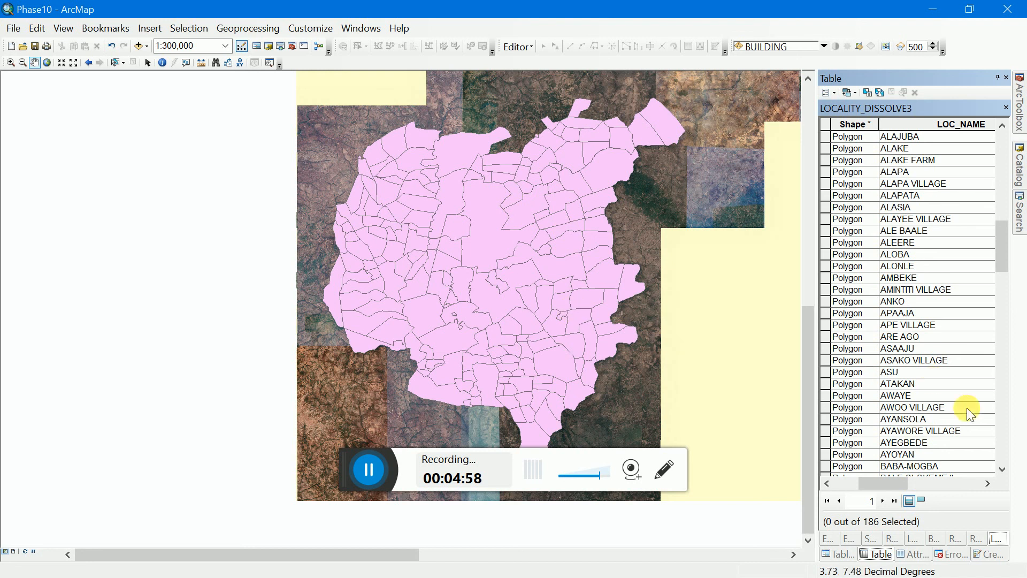
Step: Move the LOCALITY_TYPE column so that it directly follows the Shape column in the attribute table
left_click_drag(892, 484, 980, 463)
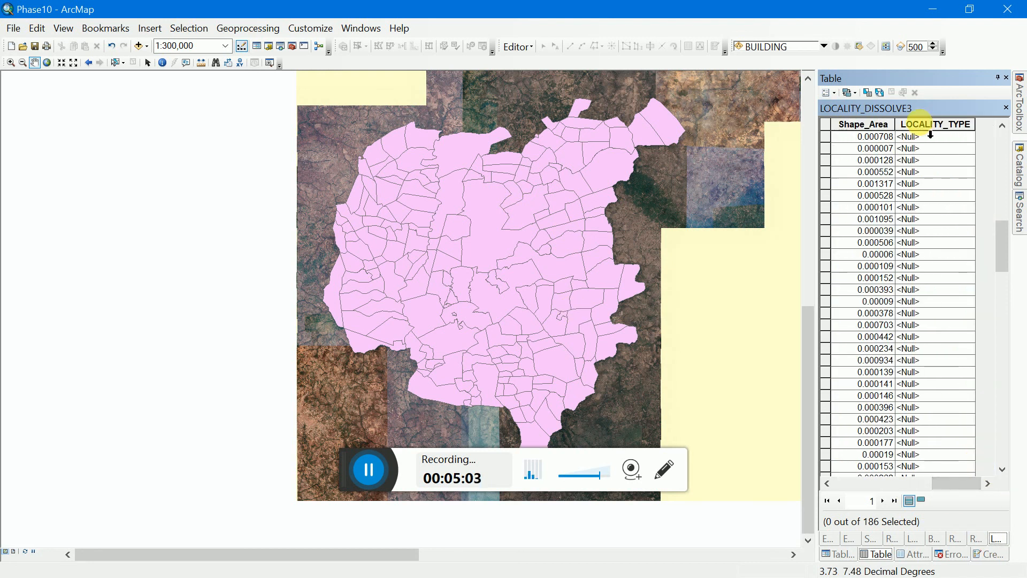
double_click(920, 122)
right_click(931, 125)
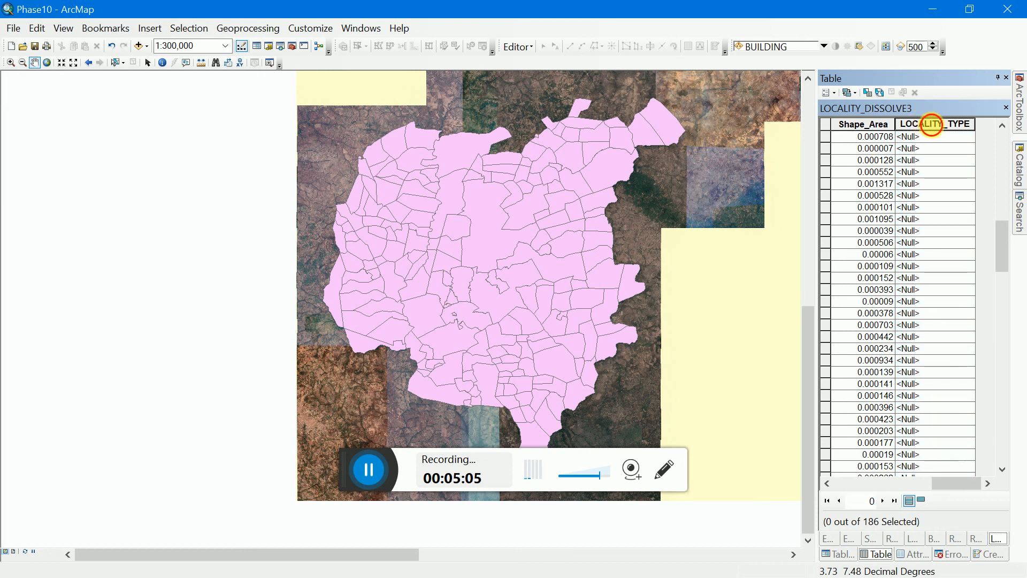
left_click(933, 124)
mouse_move(931, 125)
left_mouse_down()
mouse_move(824, 138)
mouse_move(951, 127)
left_mouse_up()
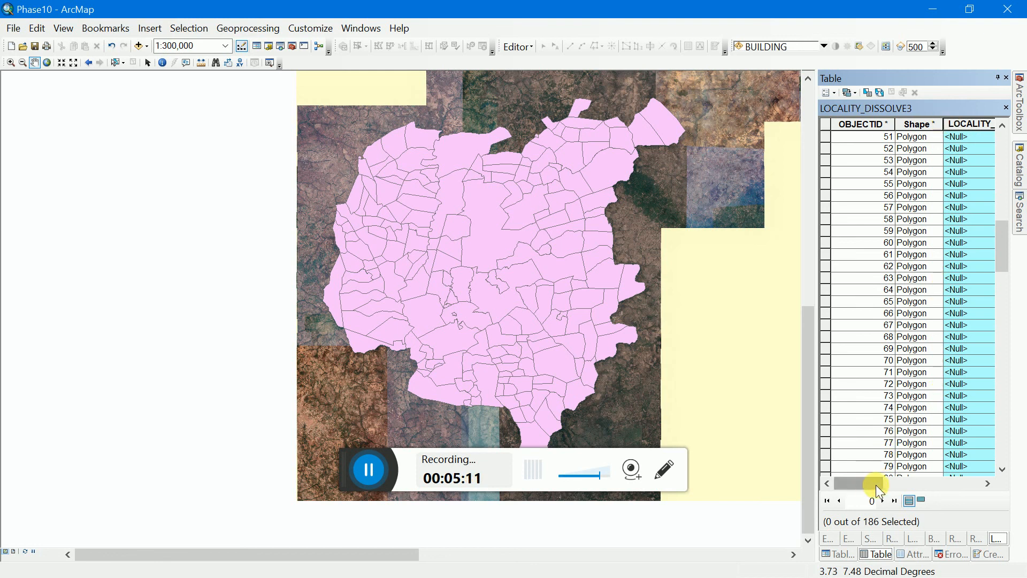